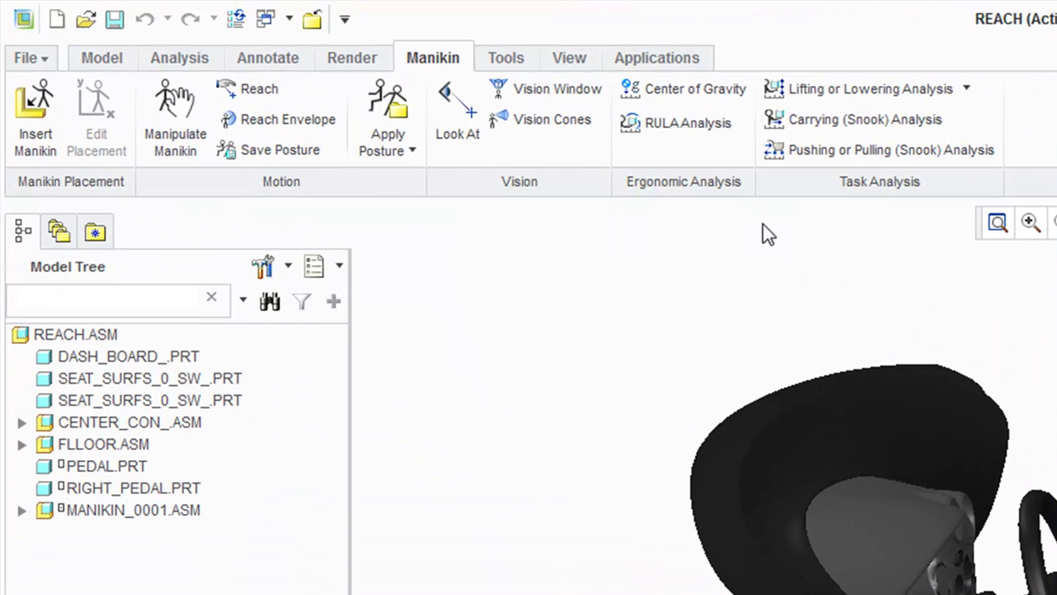
Show the manikin's reach envelopes, inspect them from the saved REACH orientation, then hide them.
{"action": "left_click", "coordinate": [278, 124]}
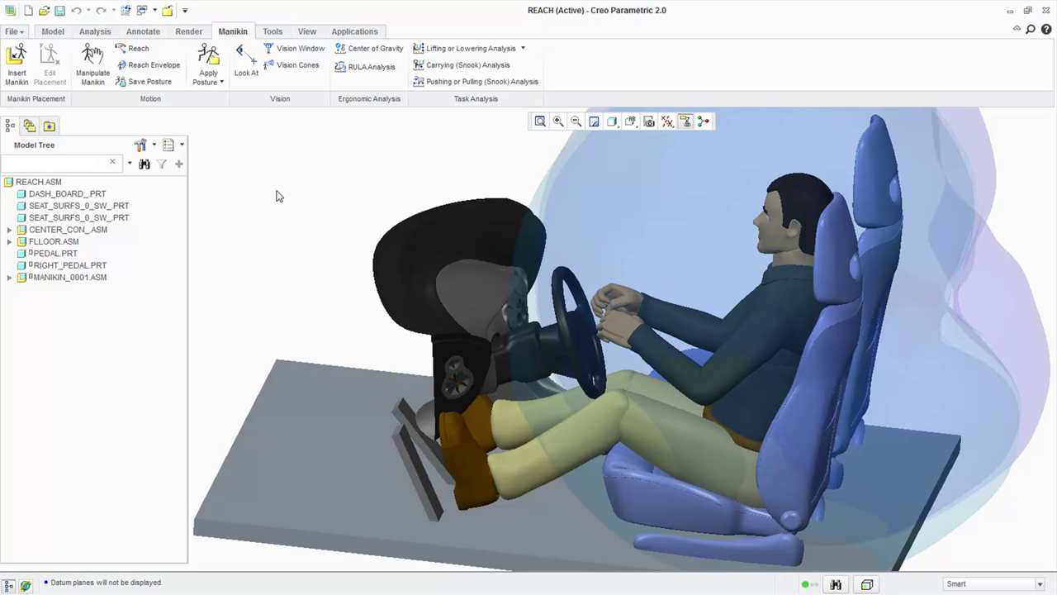
{"action": "middle_click_drag", "start_coordinate": [361, 289], "coordinate": [434, 327]}
{"action": "scroll", "coordinate": [384, 304], "scroll_direction": "up", "scroll_amount": 5}
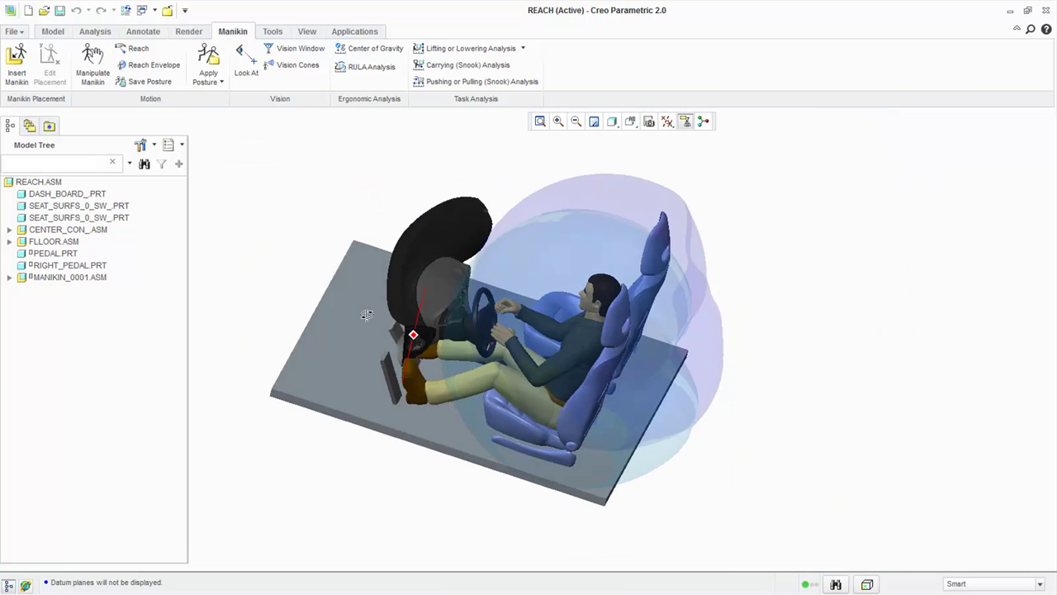
{"action": "left_click", "coordinate": [630, 122]}
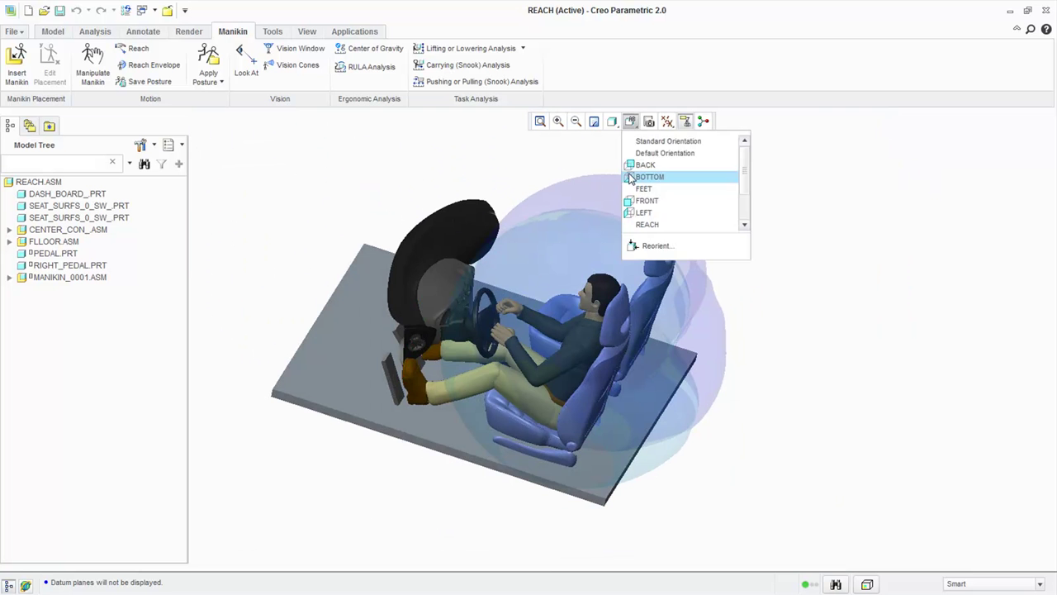
{"action": "left_click", "coordinate": [647, 223]}
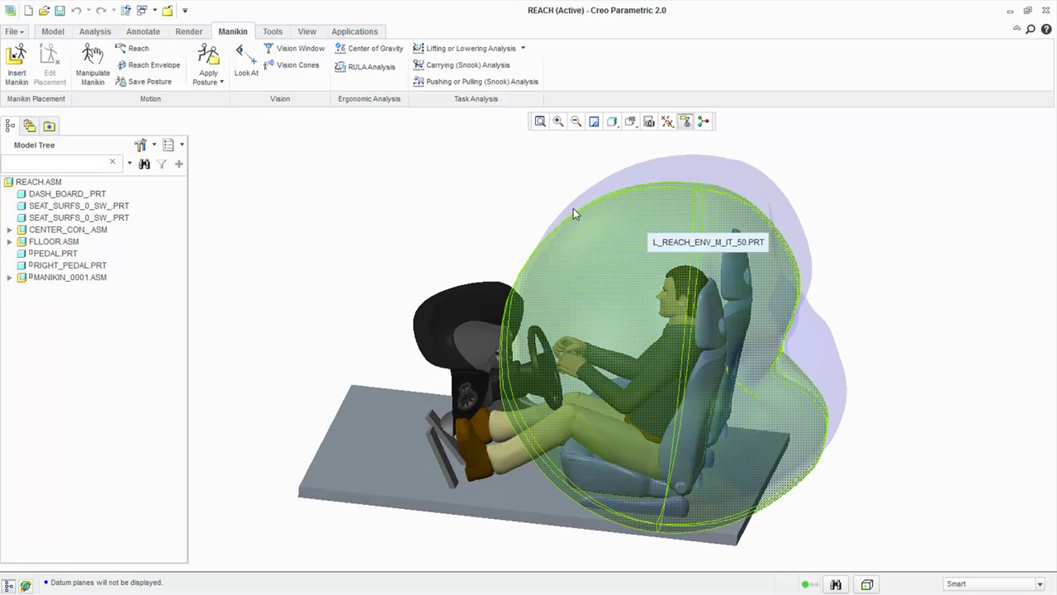
{"action": "left_click", "coordinate": [148, 67]}
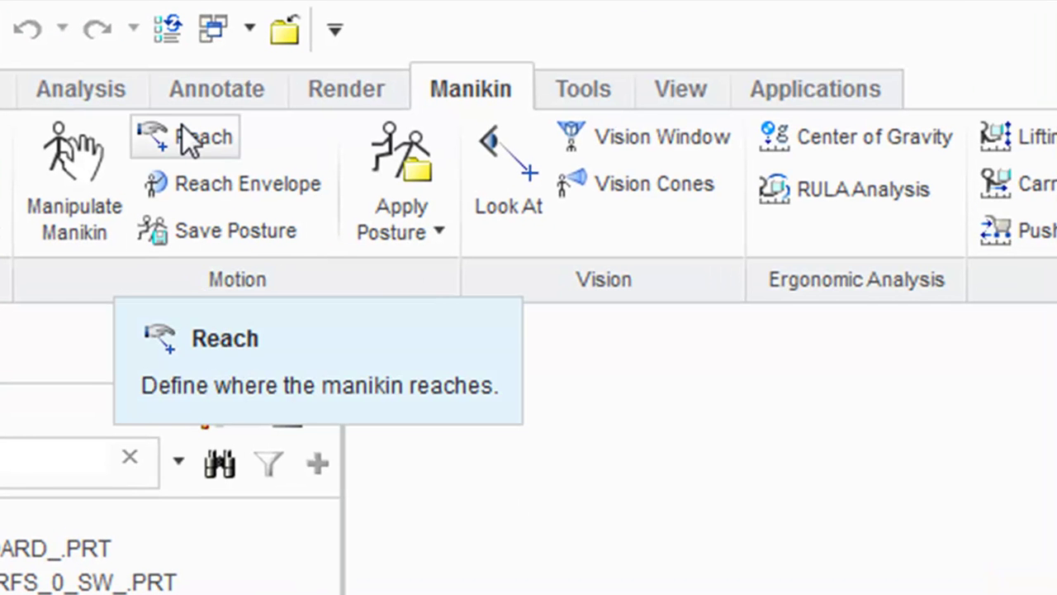
Start a reach for the left hand and target the wheel's LEFT_HAND_STEERING datum point.
{"action": "left_click", "coordinate": [182, 124]}
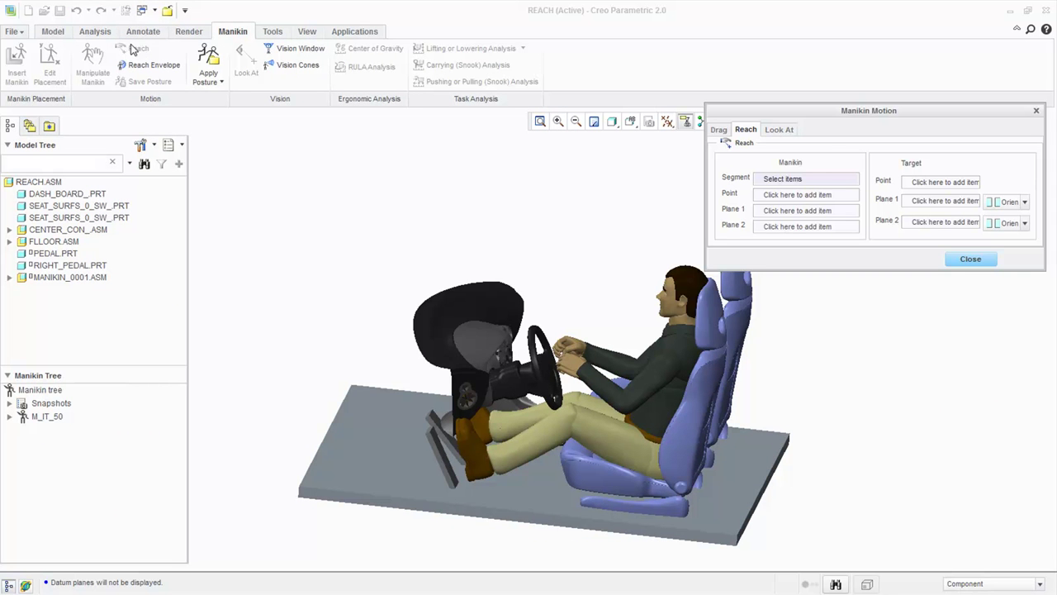
{"action": "left_click", "coordinate": [565, 363]}
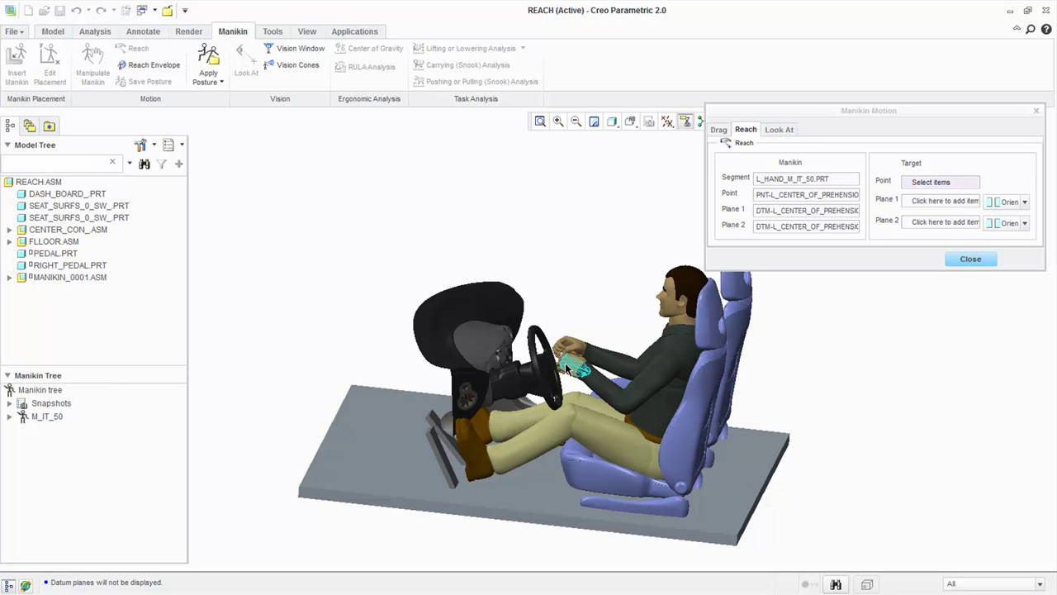
{"action": "left_click", "coordinate": [667, 121]}
{"action": "left_click", "coordinate": [667, 178]}
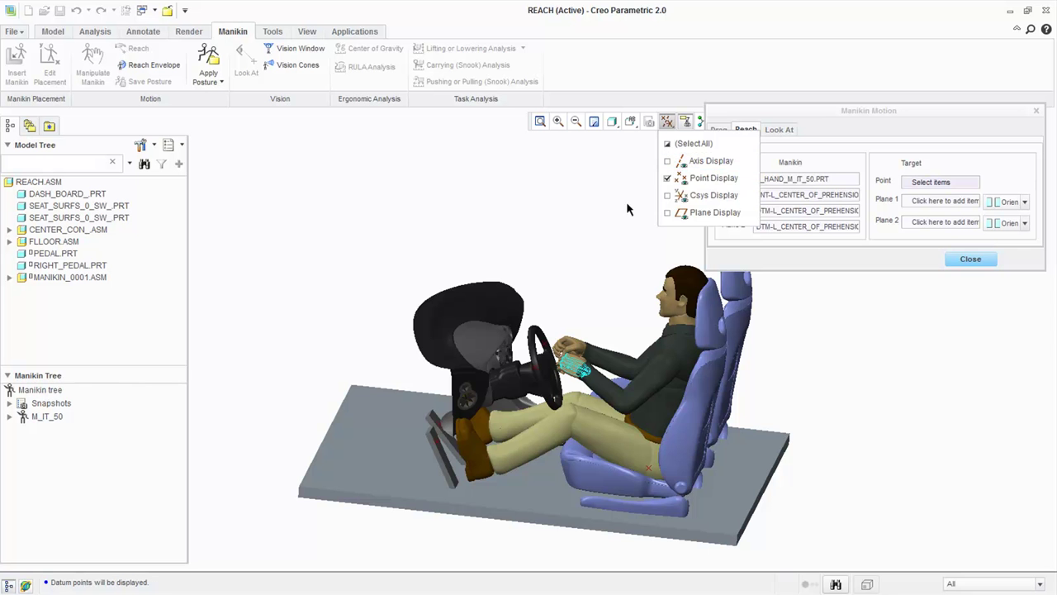
{"action": "scroll", "coordinate": [537, 368], "scroll_direction": "up", "scroll_amount": 3}
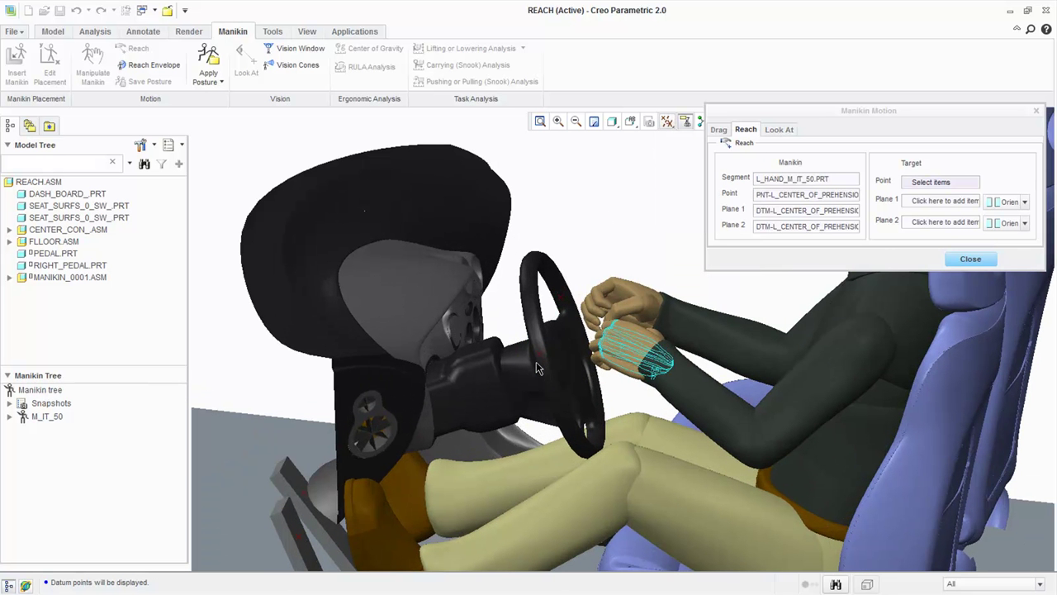
{"action": "left_click", "coordinate": [539, 356]}
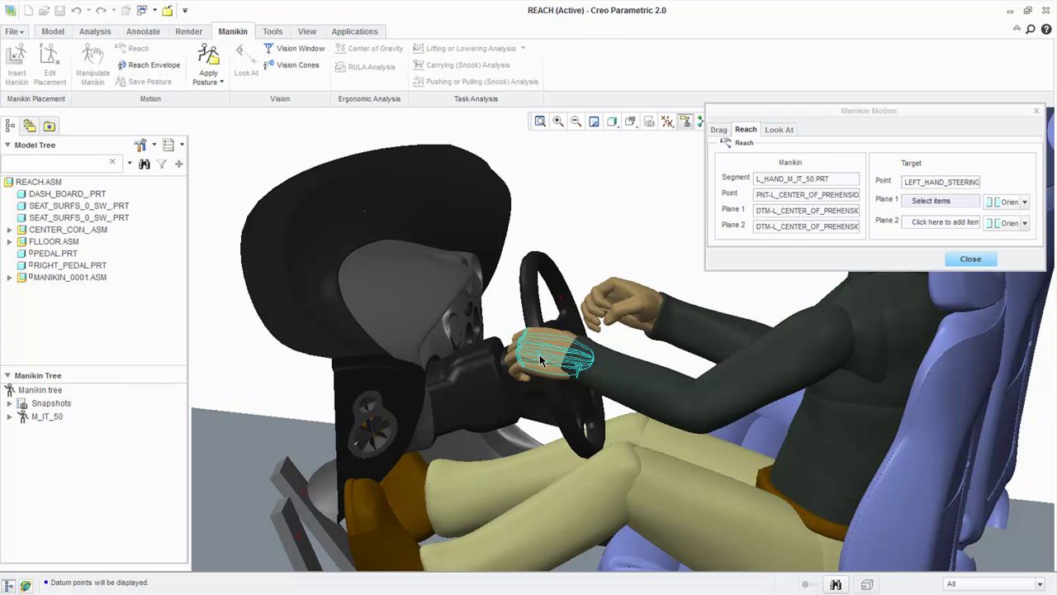
Show datum planes and align the left hand using its datum plane as Plane 1.
{"action": "left_click", "coordinate": [667, 121]}
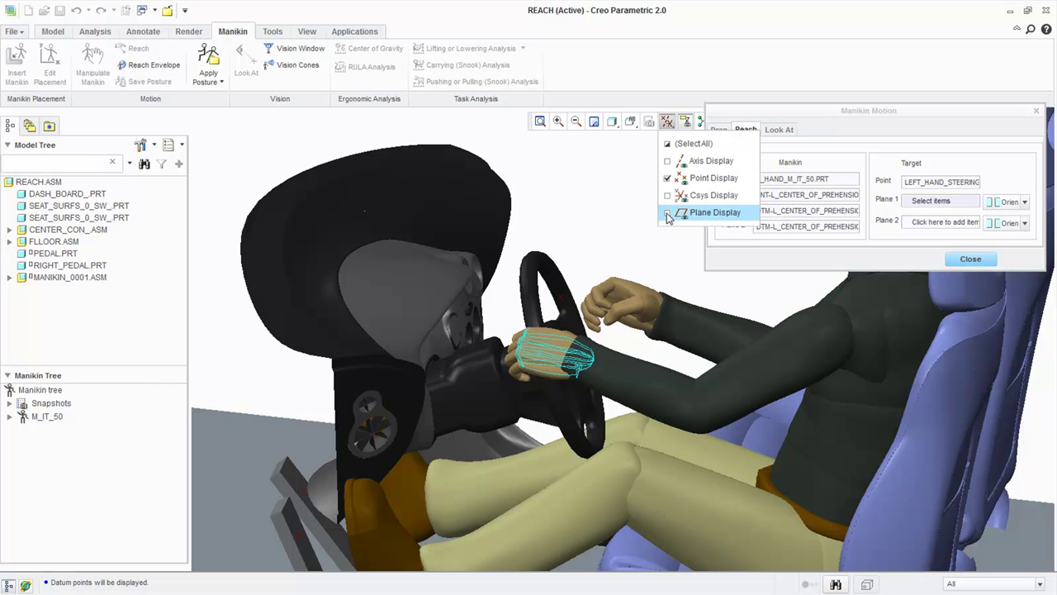
{"action": "left_click", "coordinate": [668, 214]}
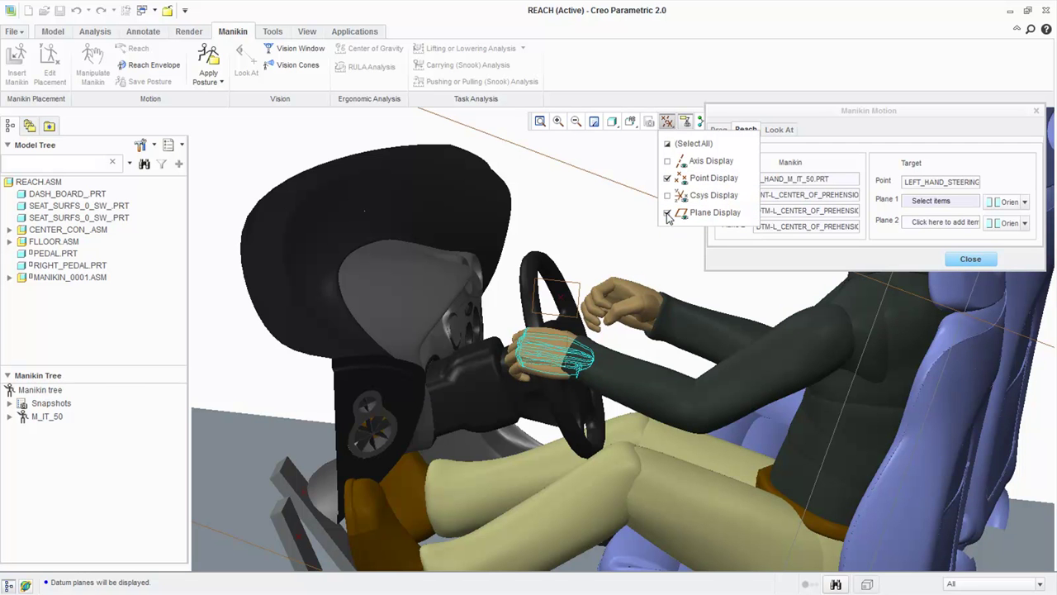
{"action": "left_click", "coordinate": [931, 204]}
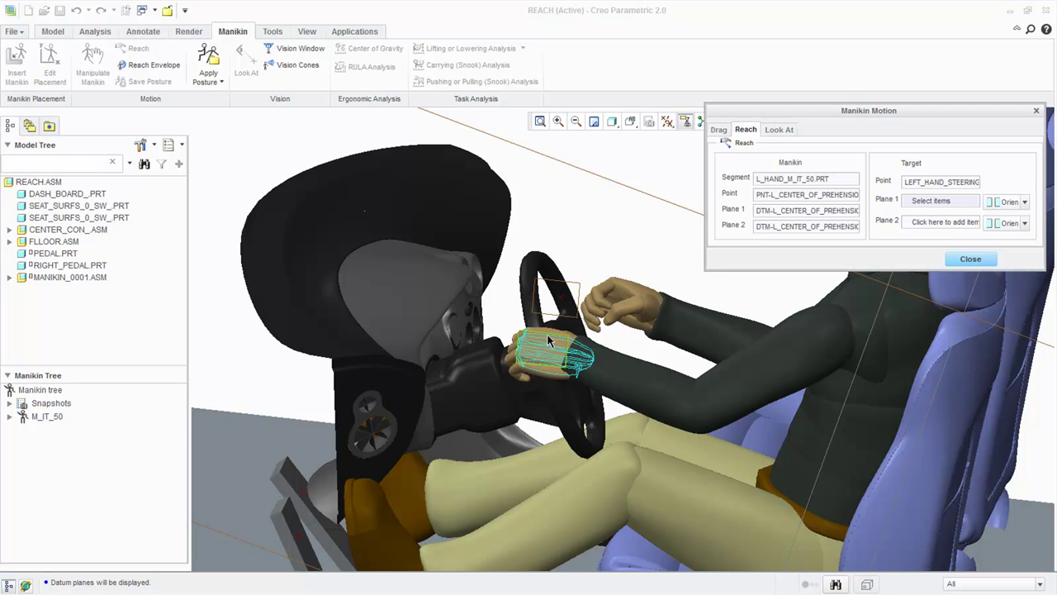
{"action": "scroll", "coordinate": [552, 328], "scroll_direction": "up", "scroll_amount": 5}
{"action": "left_click", "coordinate": [551, 328]}
{"action": "scroll", "coordinate": [552, 329], "scroll_direction": "down", "scroll_amount": 6}
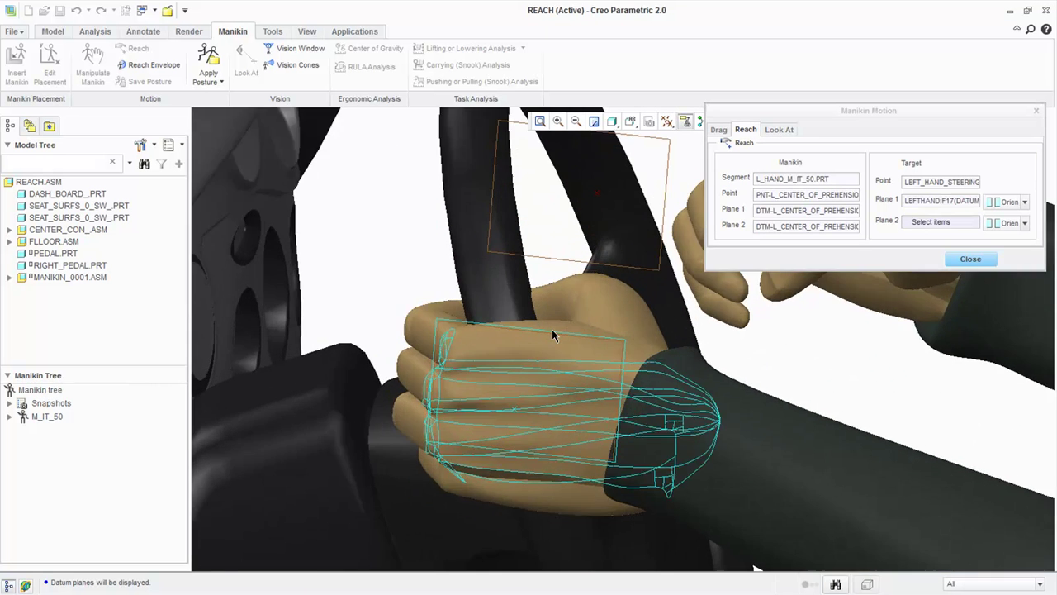
{"action": "scroll", "coordinate": [551, 329], "scroll_direction": "down", "scroll_amount": 2}
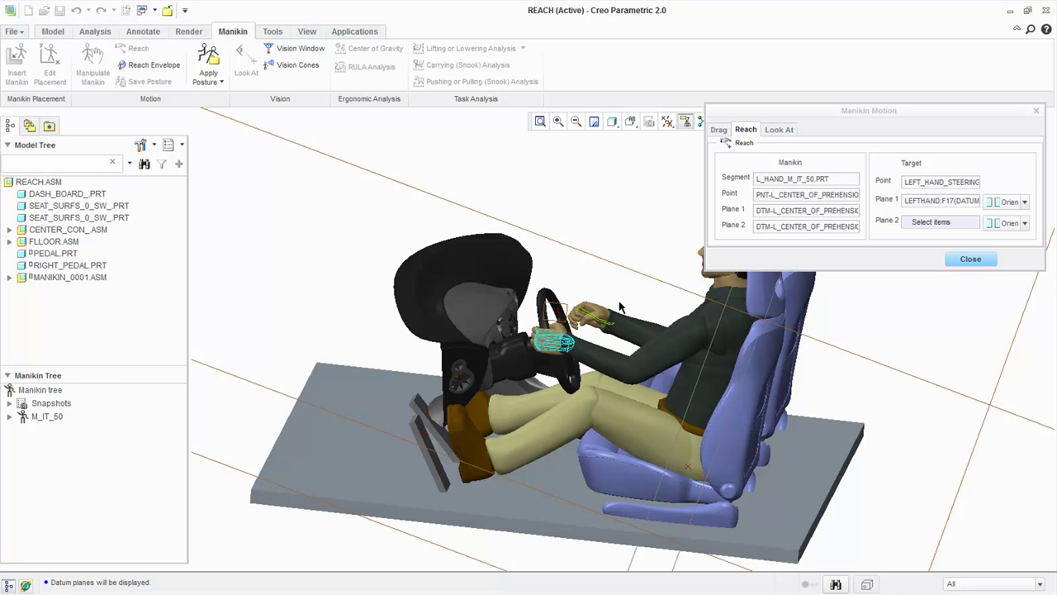
{"action": "left_click", "coordinate": [768, 184]}
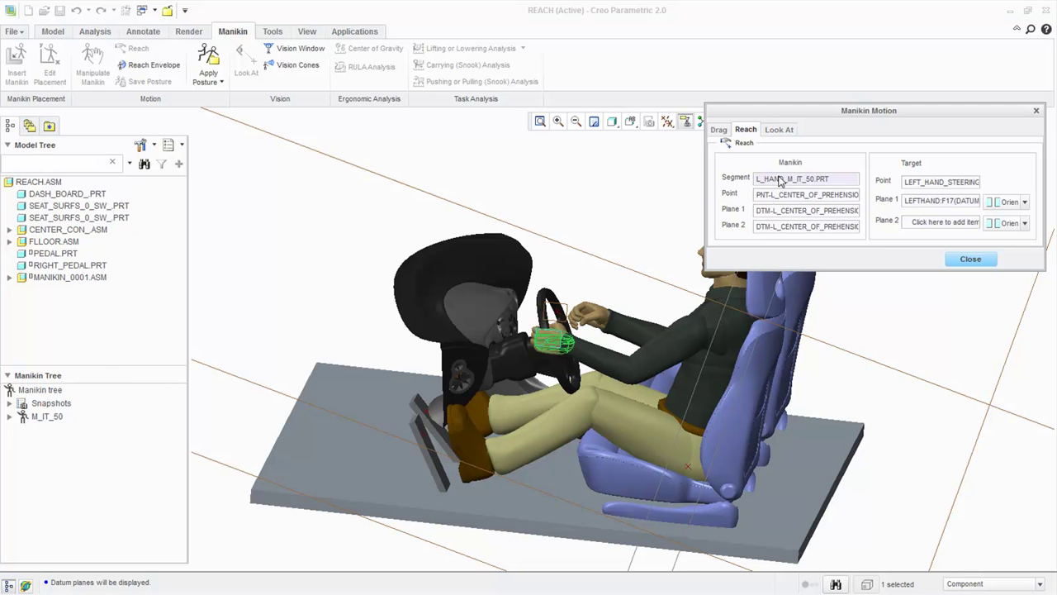
{"action": "left_click", "coordinate": [591, 312]}
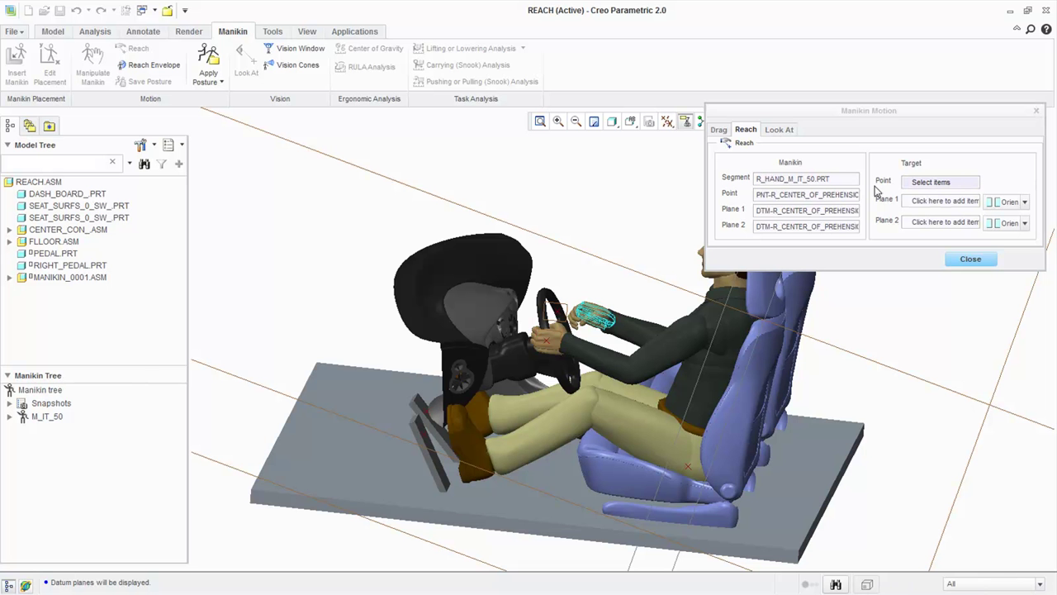
Reach the right hand to RIGHT_HAND_STEERING, aligned by the hand's datum plane.
{"action": "left_click", "coordinate": [558, 317]}
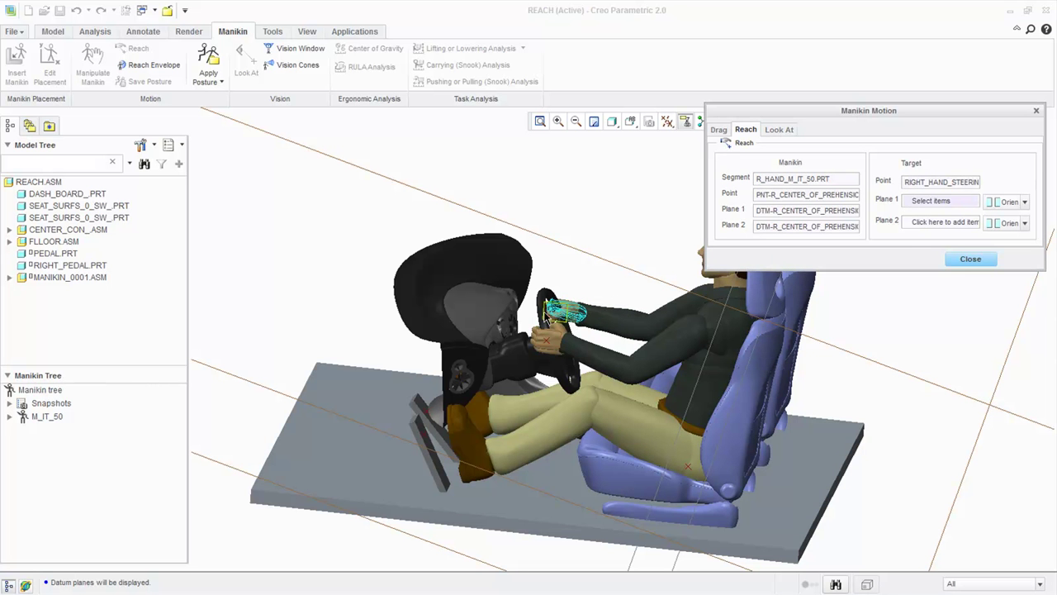
{"action": "scroll", "coordinate": [553, 306], "scroll_direction": "up", "scroll_amount": 4}
{"action": "left_click", "coordinate": [551, 284]}
{"action": "scroll", "coordinate": [553, 293], "scroll_direction": "down", "scroll_amount": 4}
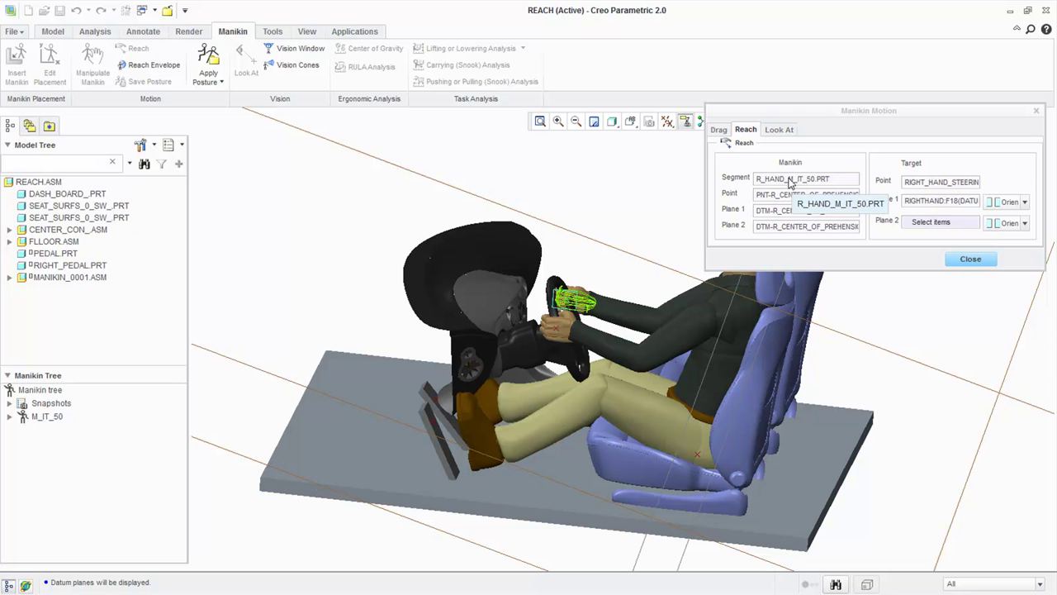
{"action": "left_click", "coordinate": [464, 403]}
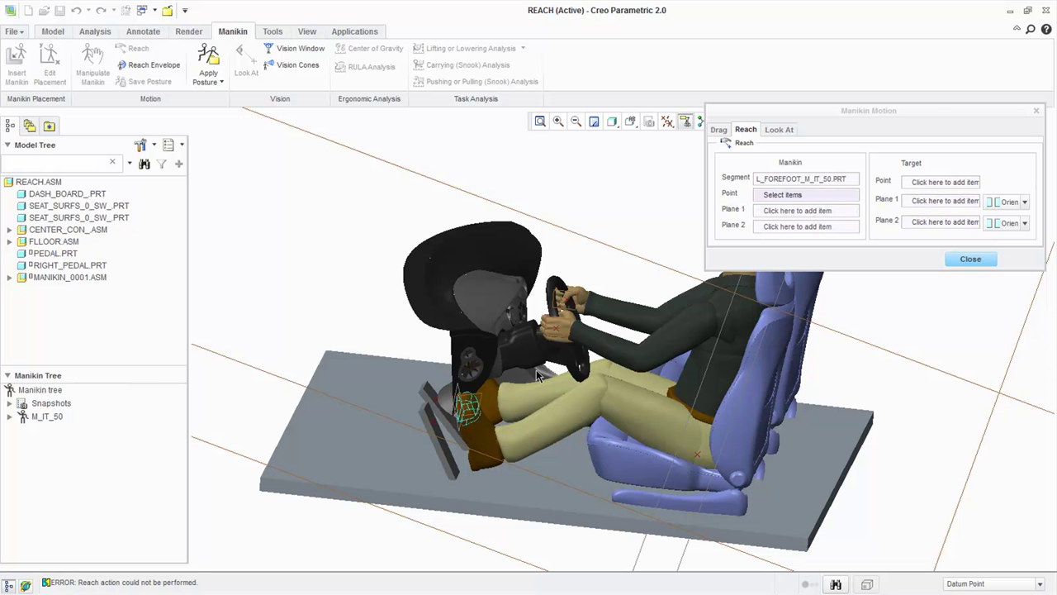
Reach the L_FOREFOOT point to the left pedal point, aligned to two pedal surfaces.
{"action": "left_click", "coordinate": [777, 198]}
{"action": "scroll", "coordinate": [487, 413], "scroll_direction": "up", "scroll_amount": 5}
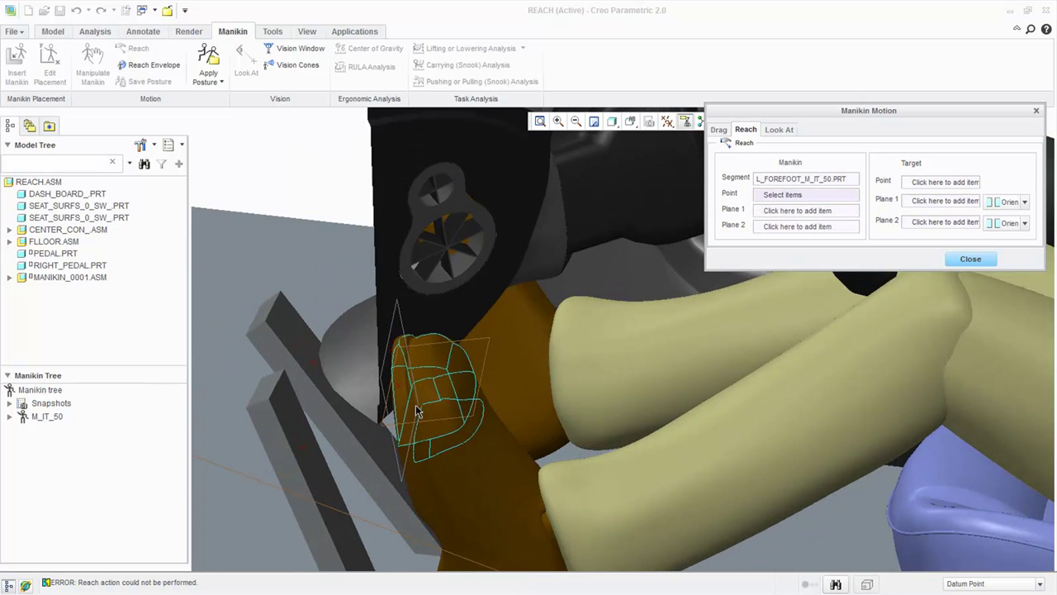
{"action": "left_click", "coordinate": [399, 394]}
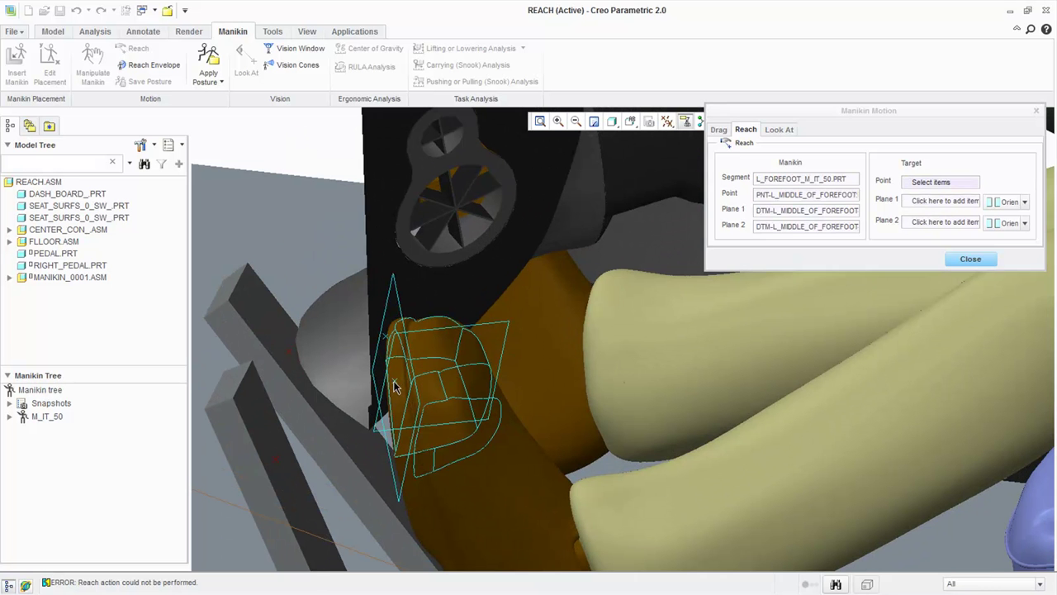
{"action": "left_click", "coordinate": [937, 181]}
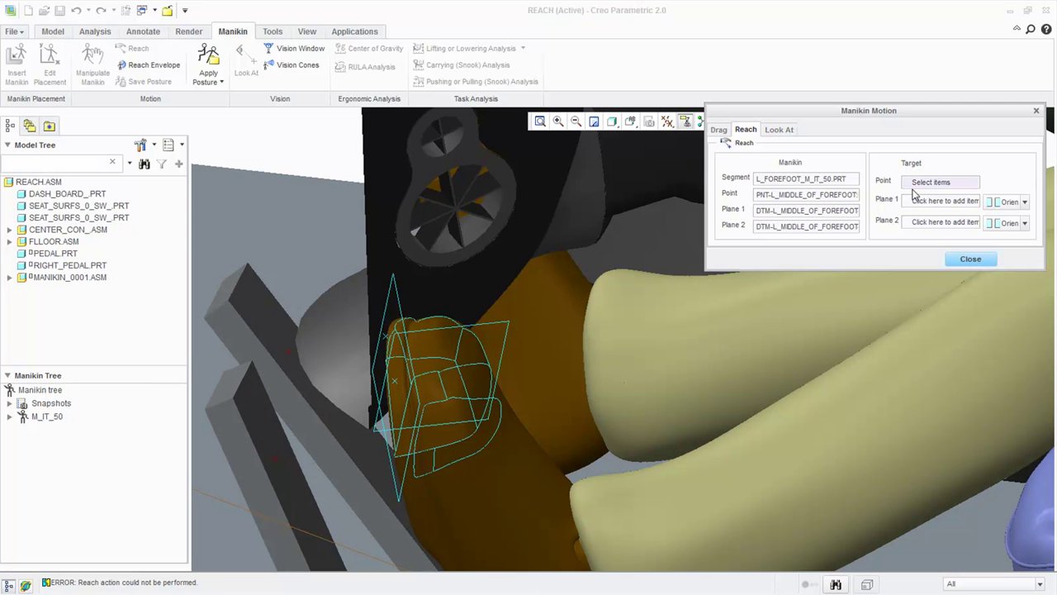
{"action": "left_click", "coordinate": [277, 463]}
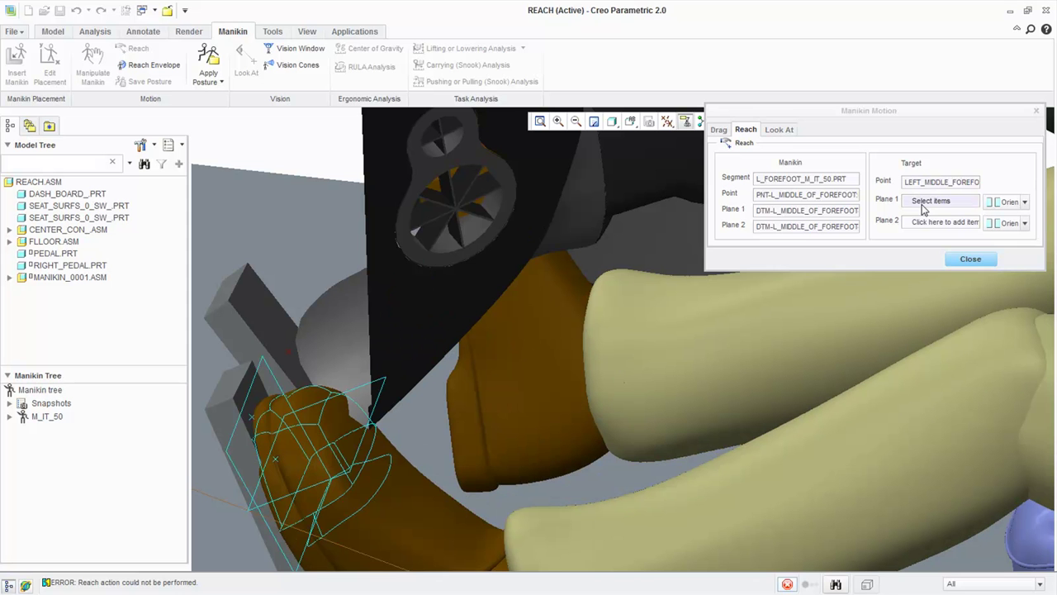
{"action": "left_click", "coordinate": [245, 398]}
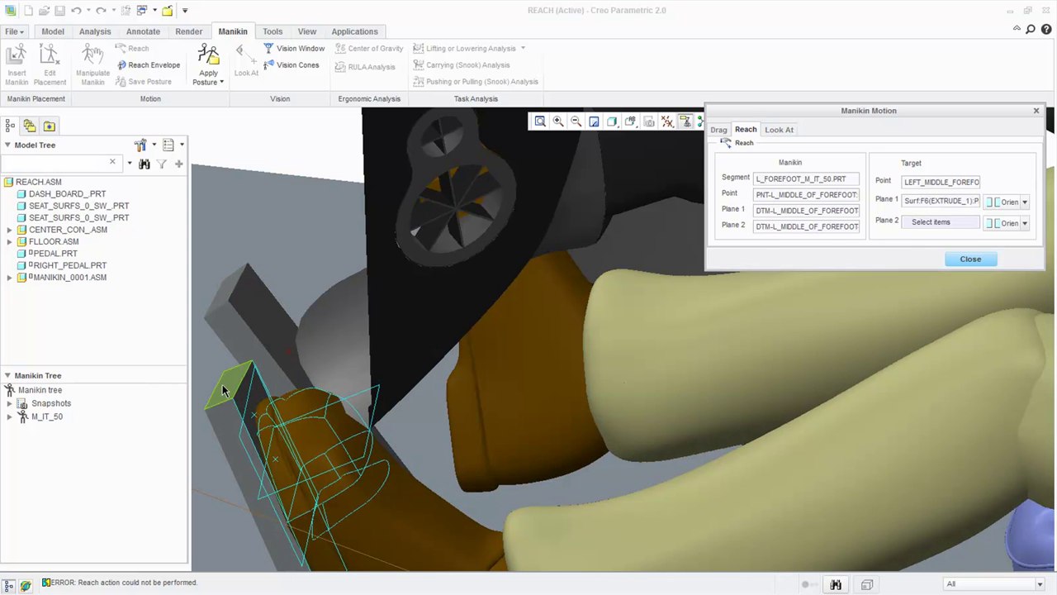
{"action": "left_click", "coordinate": [222, 385]}
Return to the saved REACH view and start a new reach for the next limb.
{"action": "key", "text": "ctrl+d"}
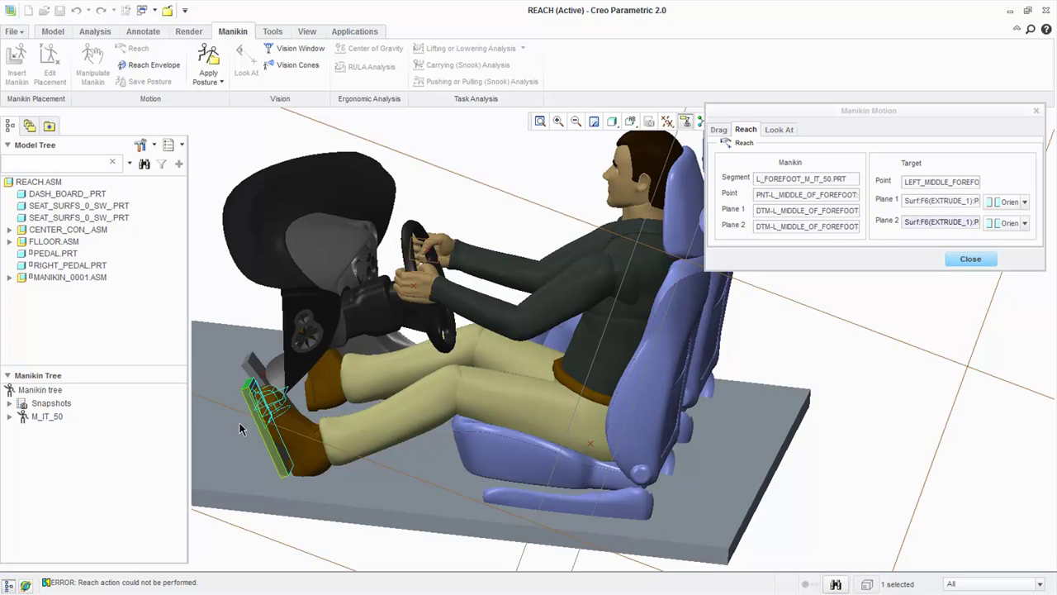
{"action": "middle_click_drag", "start_coordinate": [234, 439], "coordinate": [279, 479]}
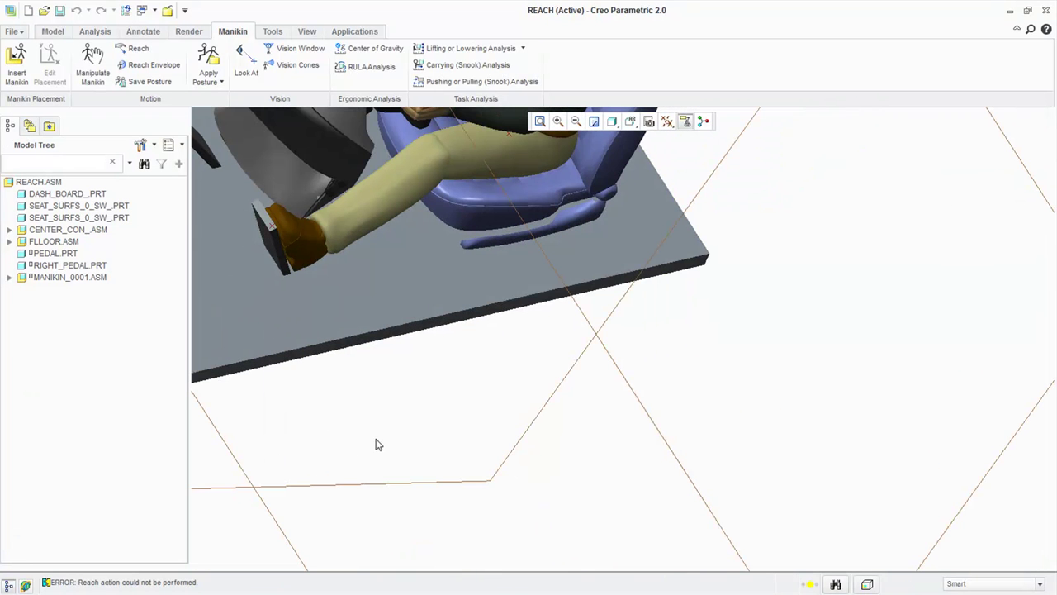
{"action": "left_click", "coordinate": [630, 122]}
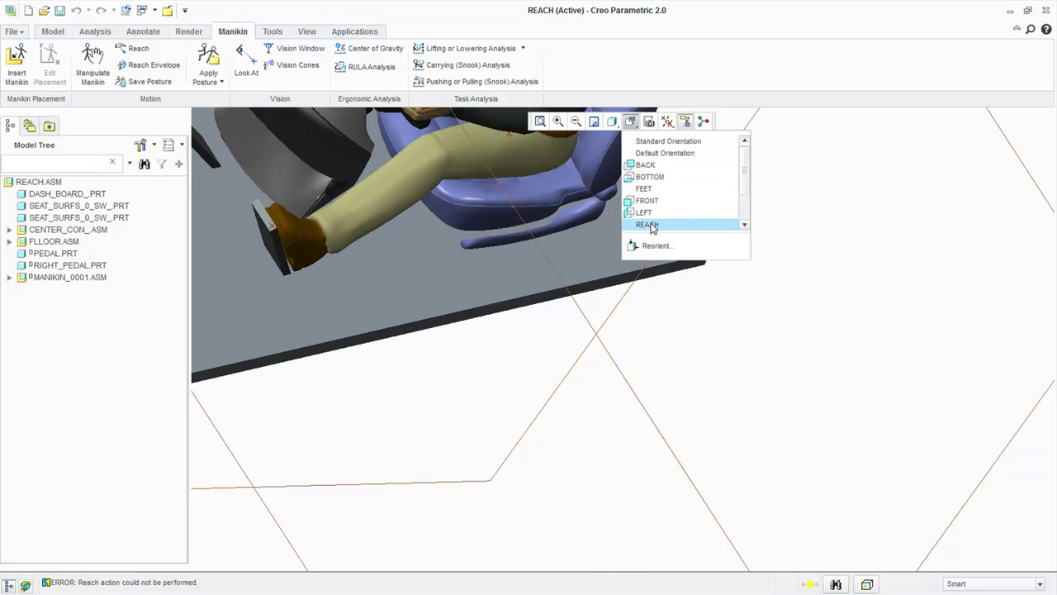
{"action": "left_click", "coordinate": [648, 224]}
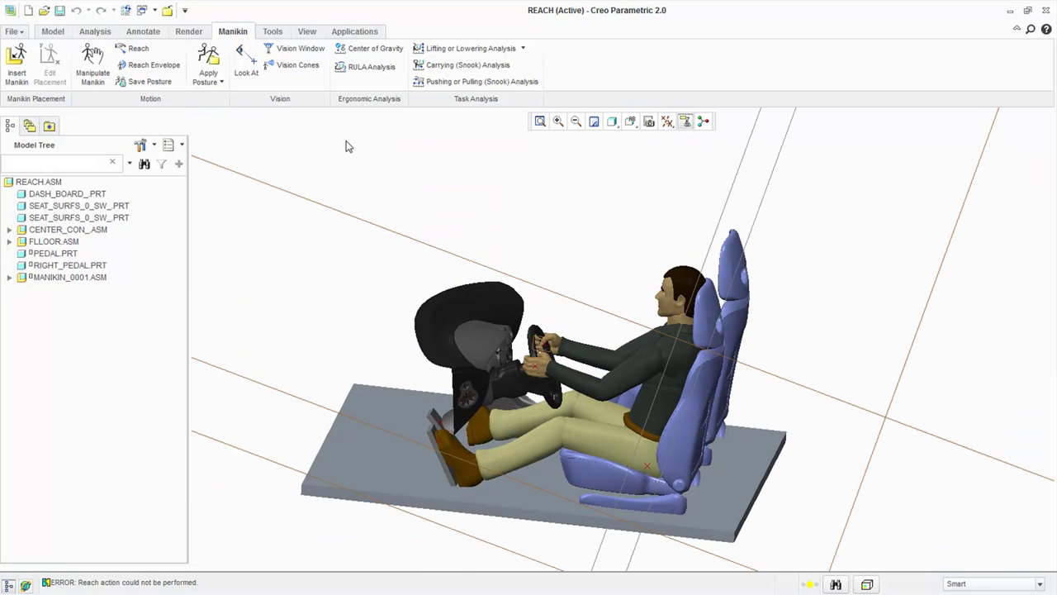
{"action": "left_click", "coordinate": [134, 50]}
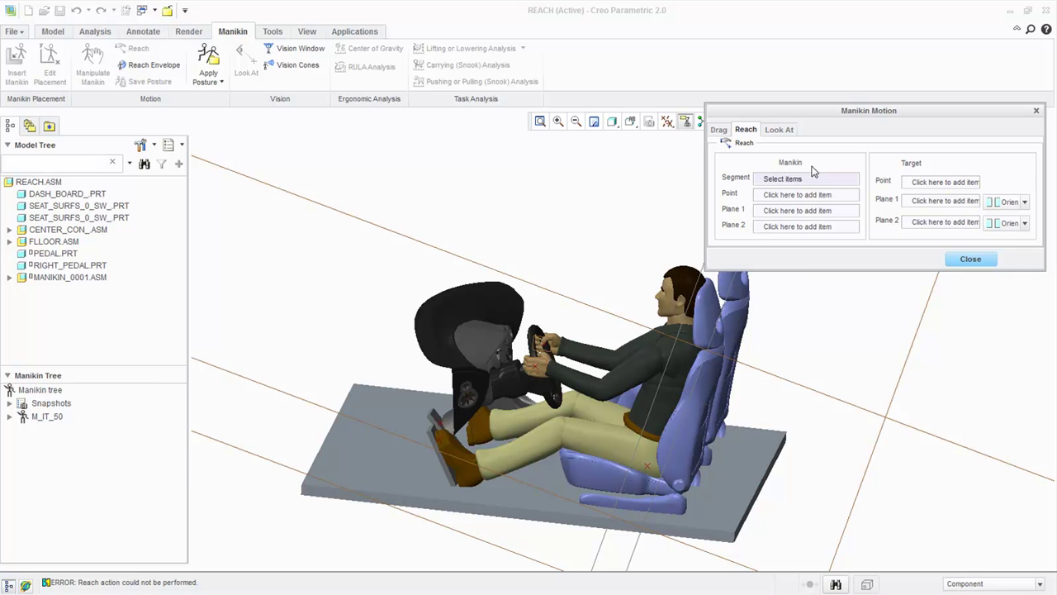
Choose R_FOREFOOT and target the right pedal's datum point.
{"action": "scroll", "coordinate": [423, 436], "scroll_direction": "up", "scroll_amount": 5}
{"action": "scroll", "coordinate": [423, 436], "scroll_direction": "up", "scroll_amount": 5}
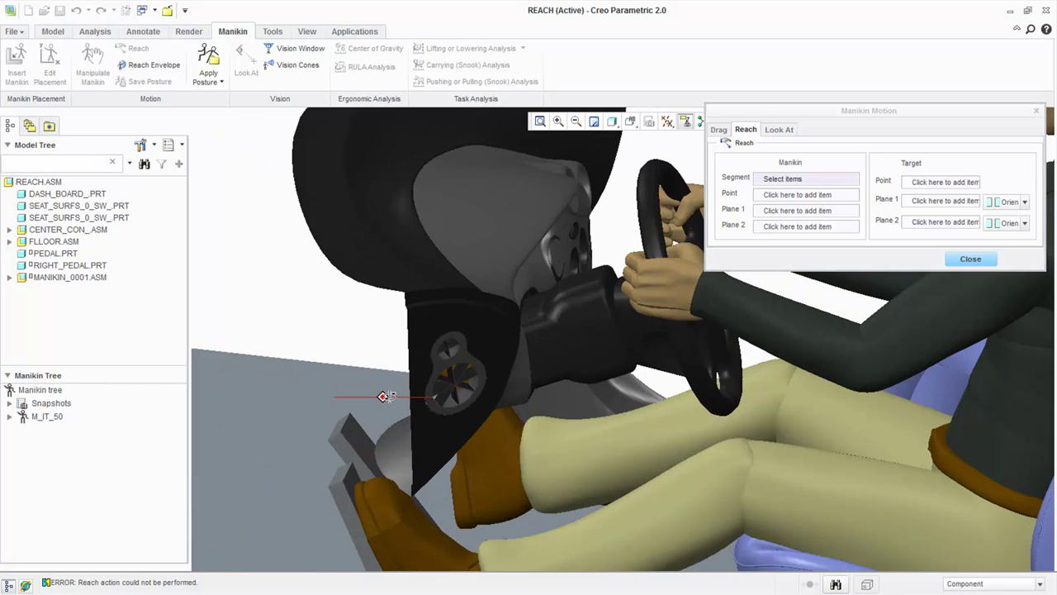
{"action": "left_click", "coordinate": [901, 384]}
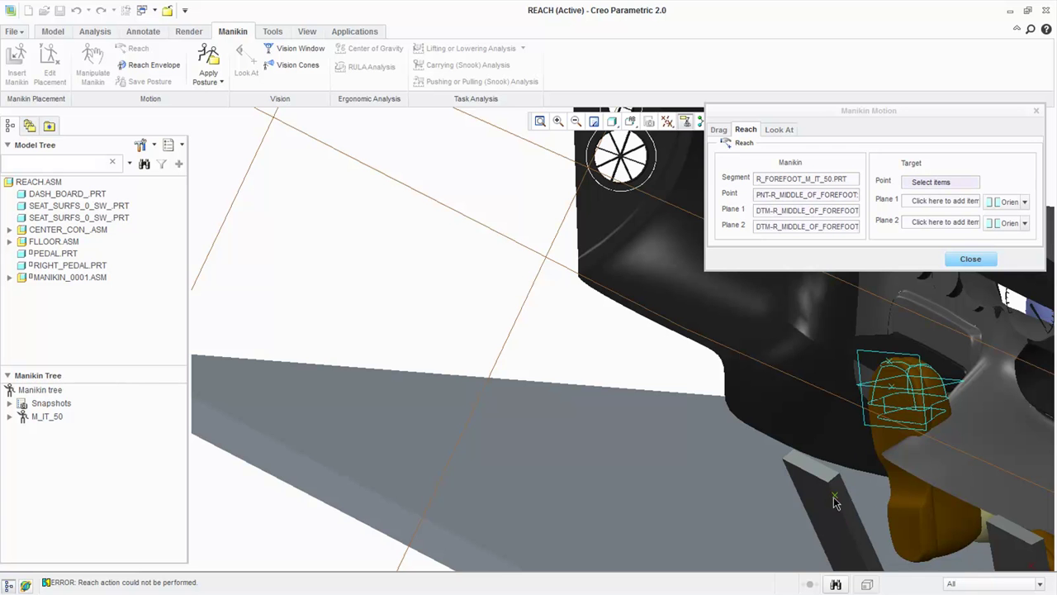
{"action": "left_click", "coordinate": [850, 477]}
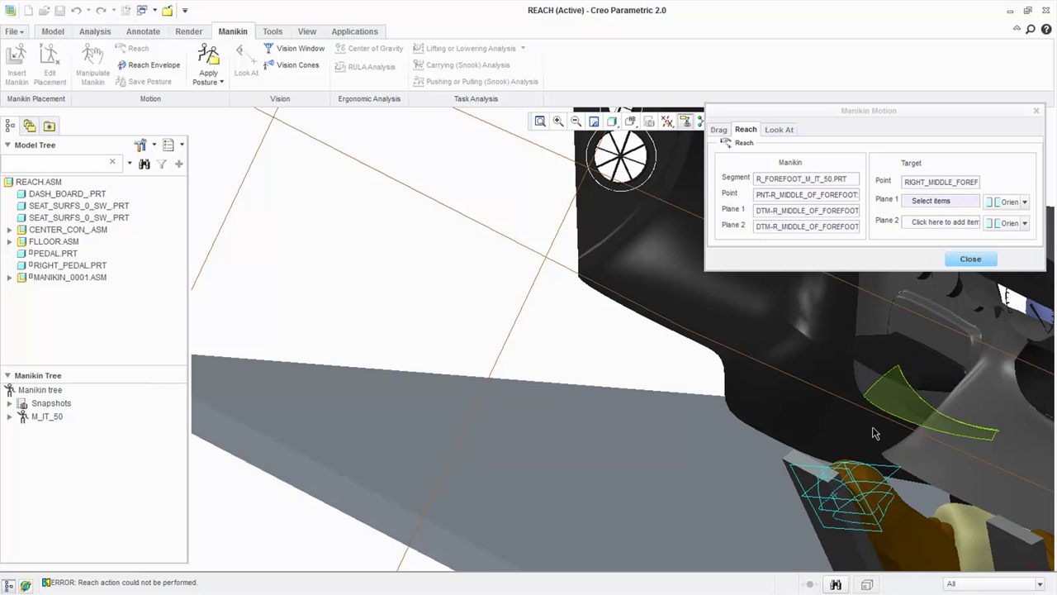
{"action": "scroll", "coordinate": [849, 479], "scroll_direction": "down", "scroll_amount": 5}
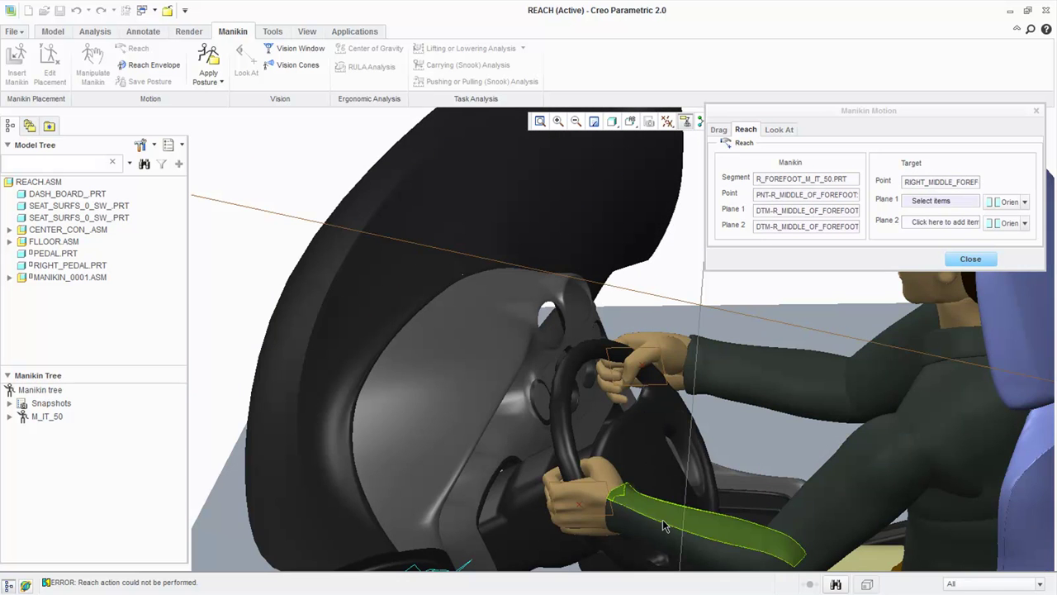
{"action": "scroll", "coordinate": [593, 496], "scroll_direction": "up", "scroll_amount": 5}
{"action": "scroll", "coordinate": [432, 415], "scroll_direction": "up", "scroll_amount": 2}
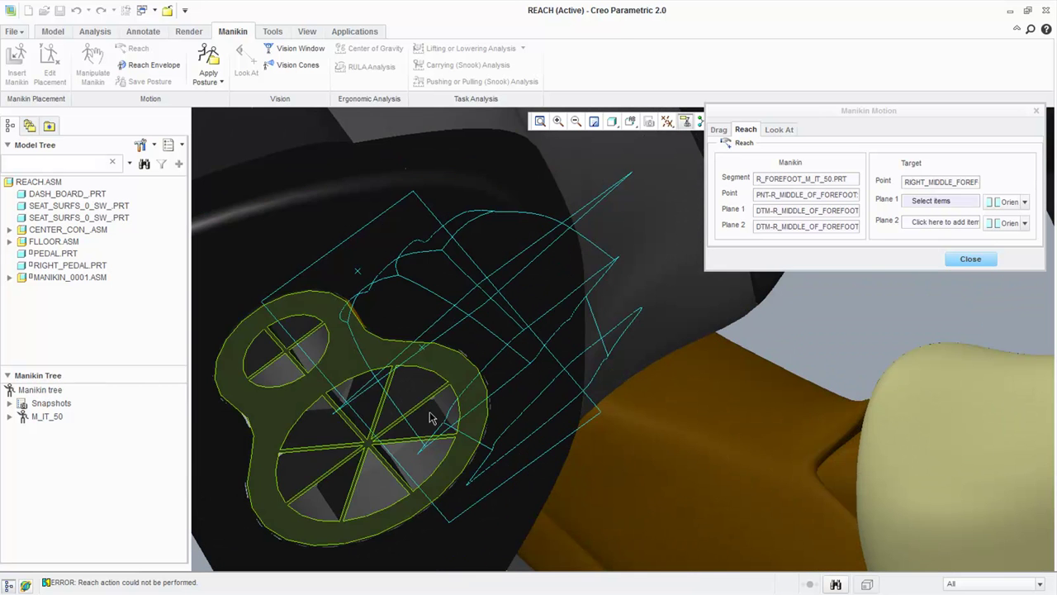
{"action": "scroll", "coordinate": [371, 408], "scroll_direction": "down", "scroll_amount": 5}
{"action": "mouse_move", "coordinate": [441, 493]}
{"action": "middle_mouse_down"}
{"action": "mouse_move", "coordinate": [560, 413]}
{"action": "mouse_move", "coordinate": [375, 371]}
{"action": "middle_mouse_up"}
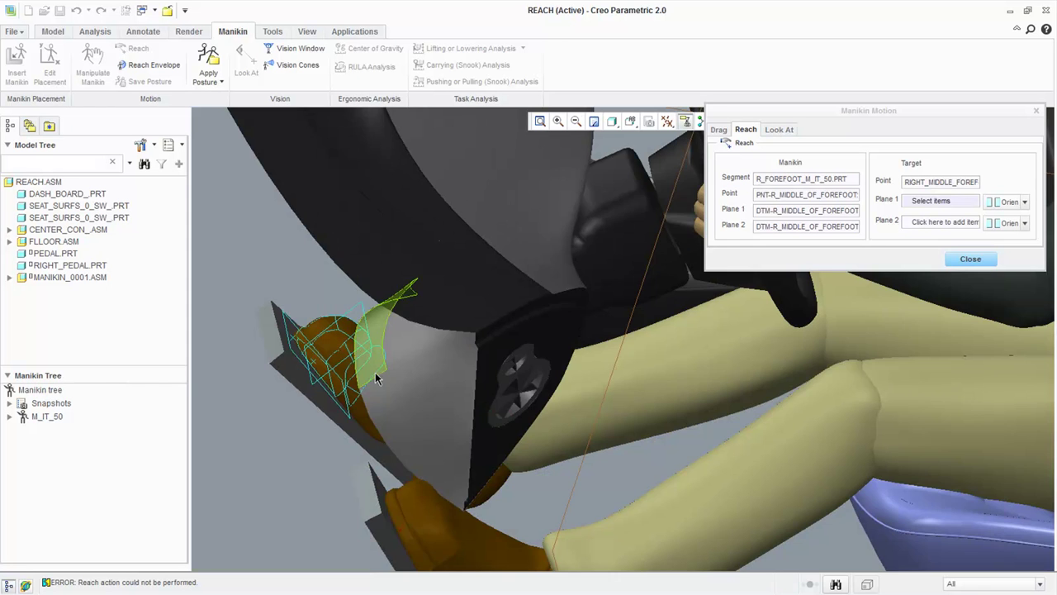
Use the pedal surface as Plane 1 and Plane 2, then close the reach settings.
{"action": "left_click", "coordinate": [278, 333]}
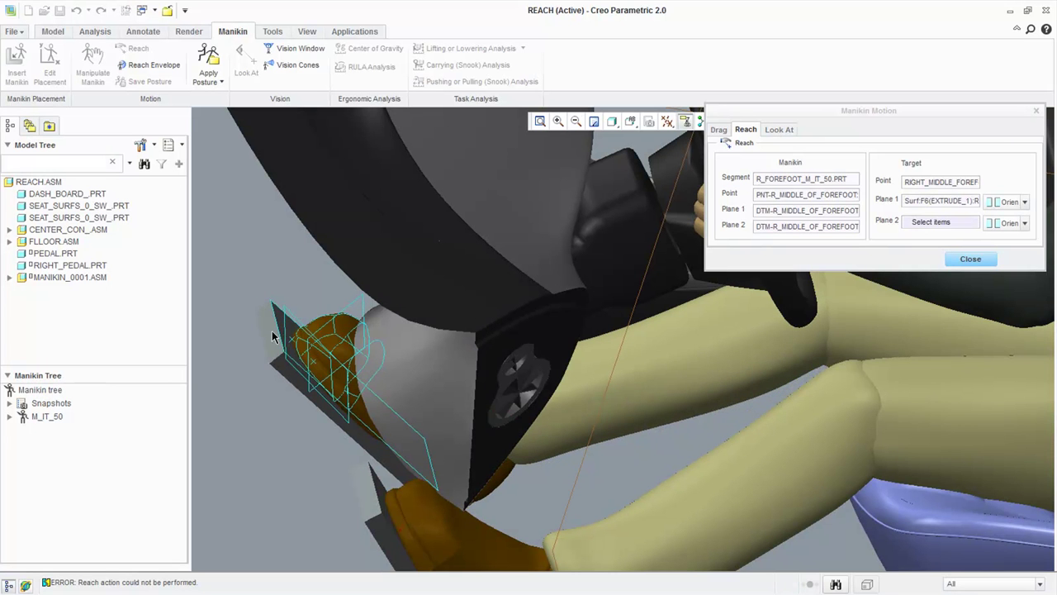
{"action": "left_click", "coordinate": [267, 335]}
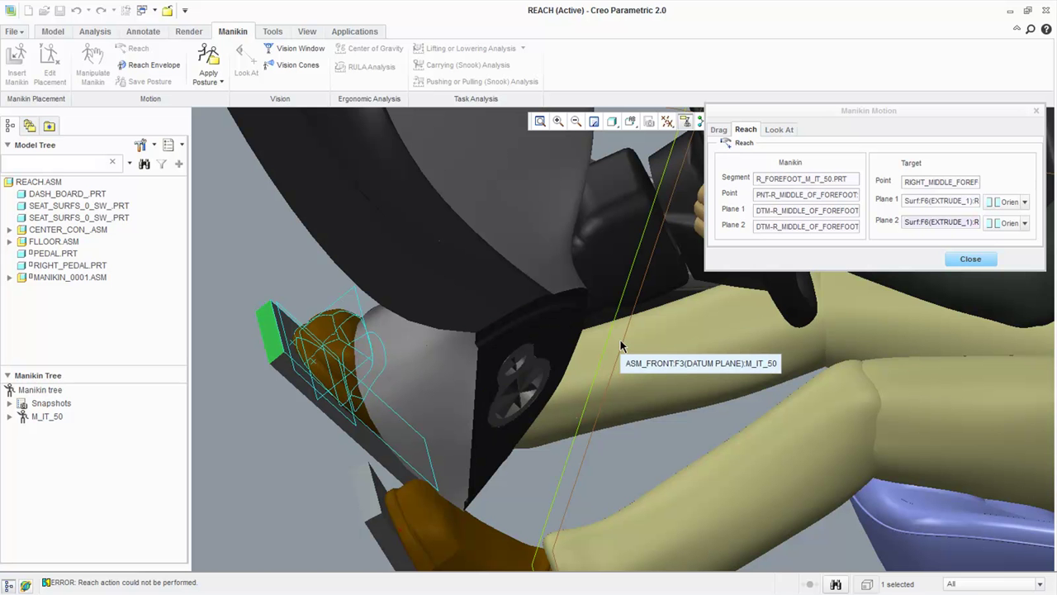
{"action": "left_click", "coordinate": [972, 258]}
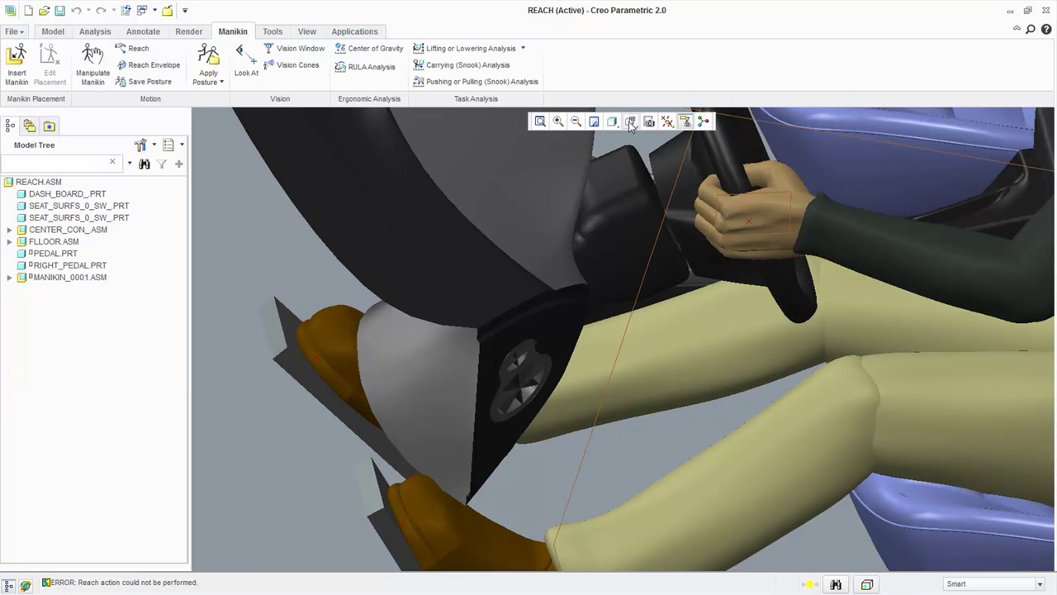
{"action": "left_click", "coordinate": [629, 121]}
Switch to the REACH view and clear all datum display filters to hide planes and points.
{"action": "left_click", "coordinate": [657, 224]}
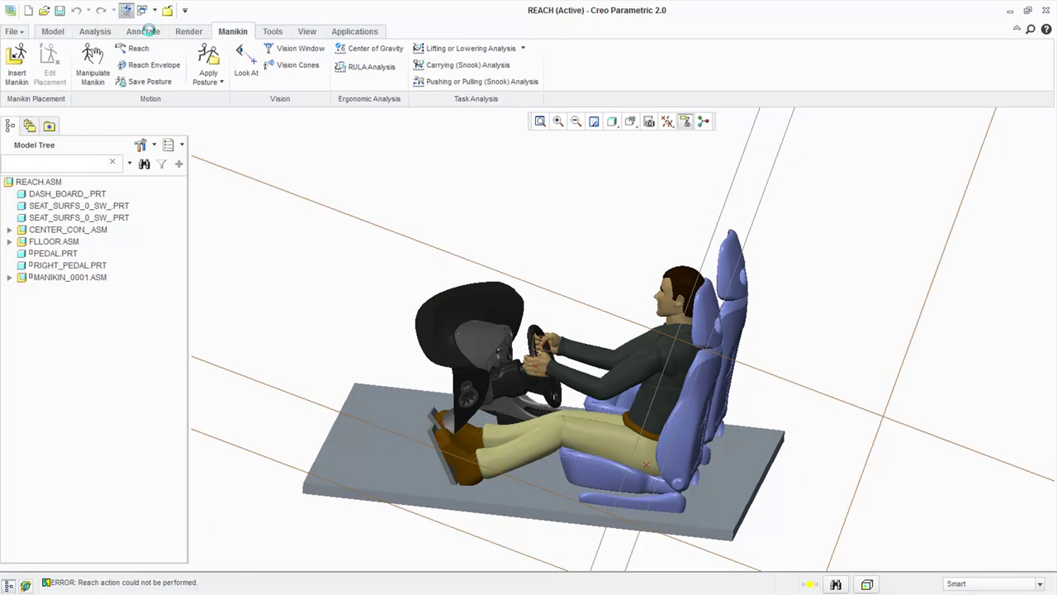
{"action": "left_click", "coordinate": [667, 122]}
{"action": "left_click", "coordinate": [667, 144]}
{"action": "left_click", "coordinate": [668, 144]}
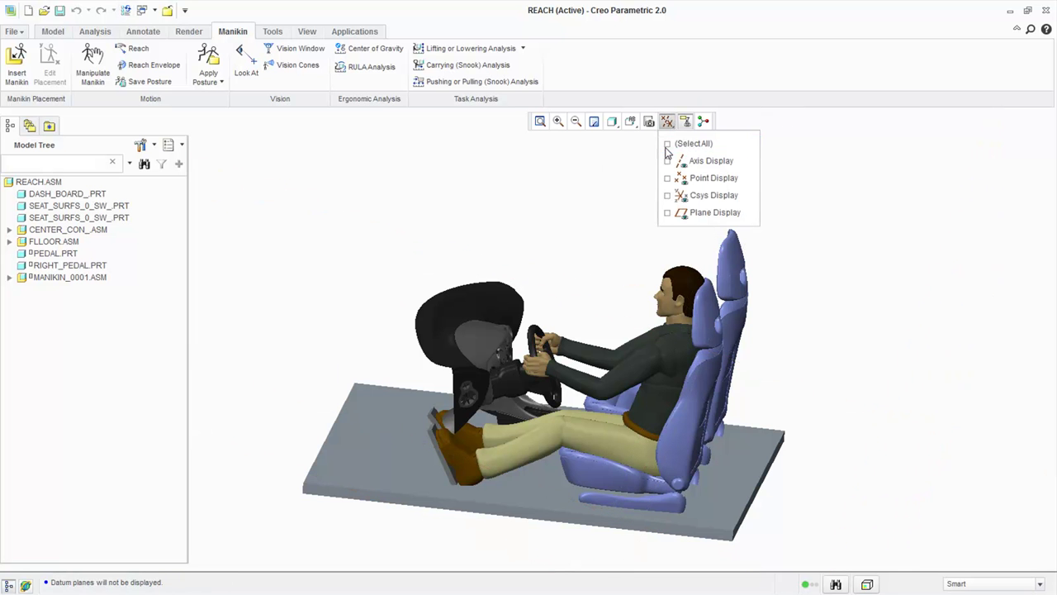
{"action": "left_click", "coordinate": [567, 235]}
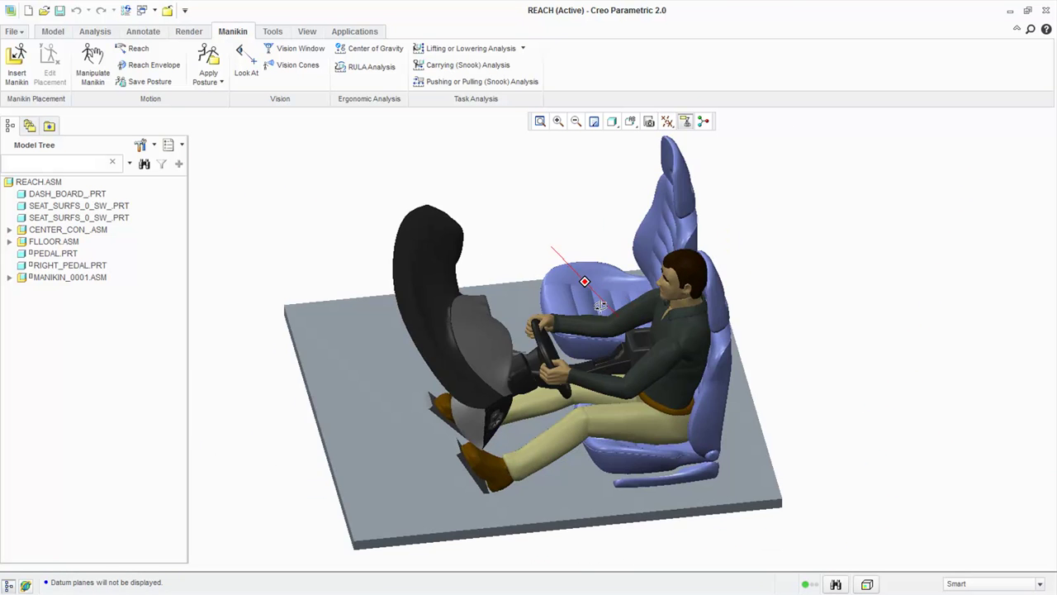